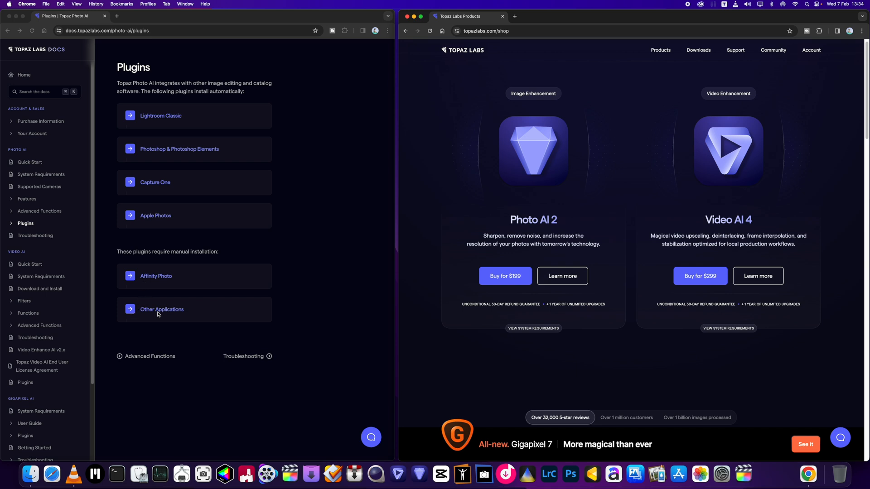
Enlarge the Topaz Labs shop window, look through the offered products down the page, and close that window
{"action": "left_click_drag", "start_coordinate": [610, 20], "coordinate": [222, 19]}
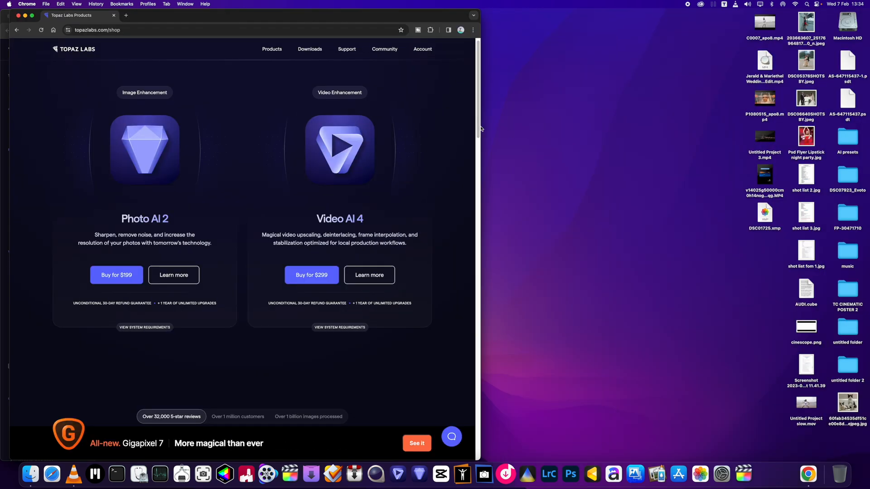
{"action": "left_click_drag", "start_coordinate": [481, 134], "coordinate": [869, 144]}
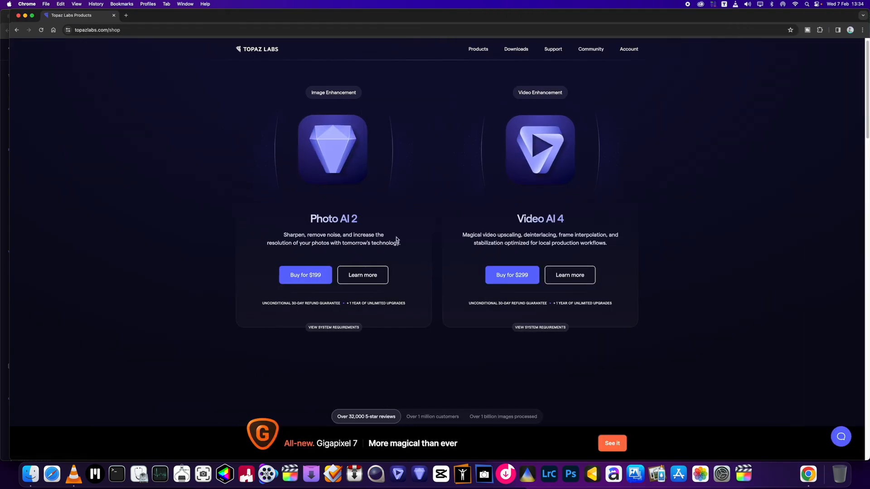
{"action": "scroll", "coordinate": [397, 239], "scroll_direction": "down", "scroll_amount": 5}
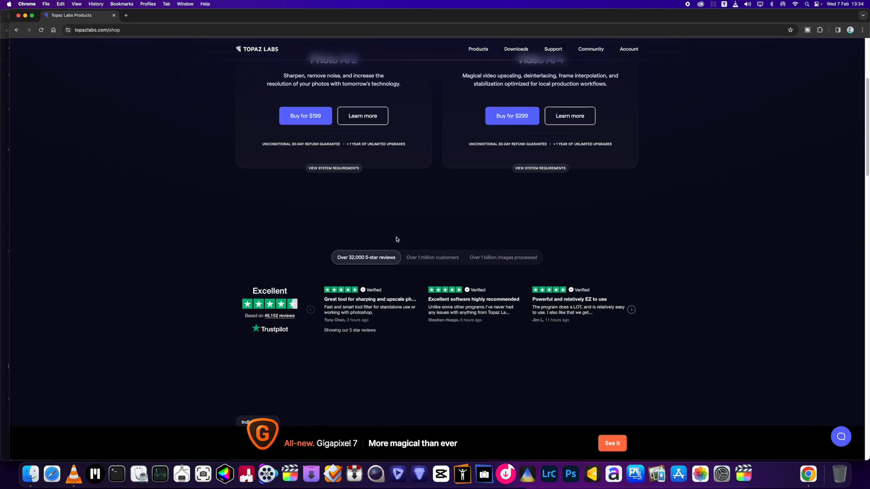
{"action": "scroll", "coordinate": [396, 239], "scroll_direction": "down", "scroll_amount": 3}
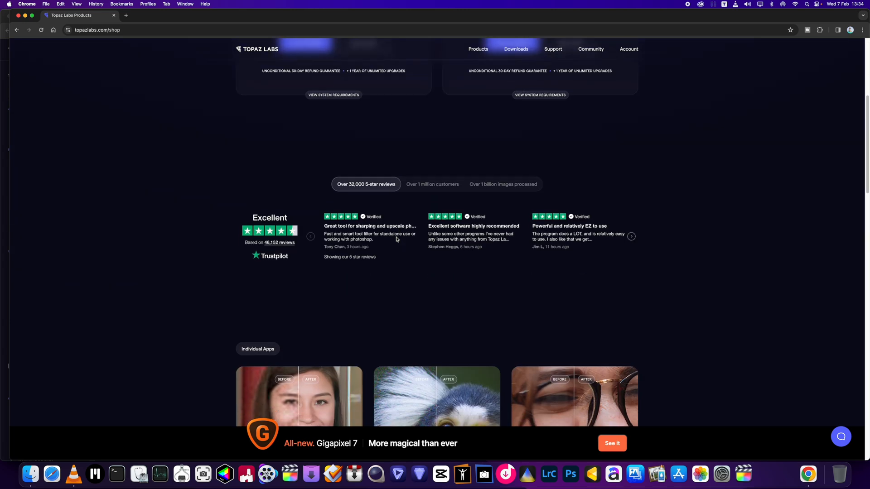
{"action": "scroll", "coordinate": [396, 239], "scroll_direction": "down", "scroll_amount": 10}
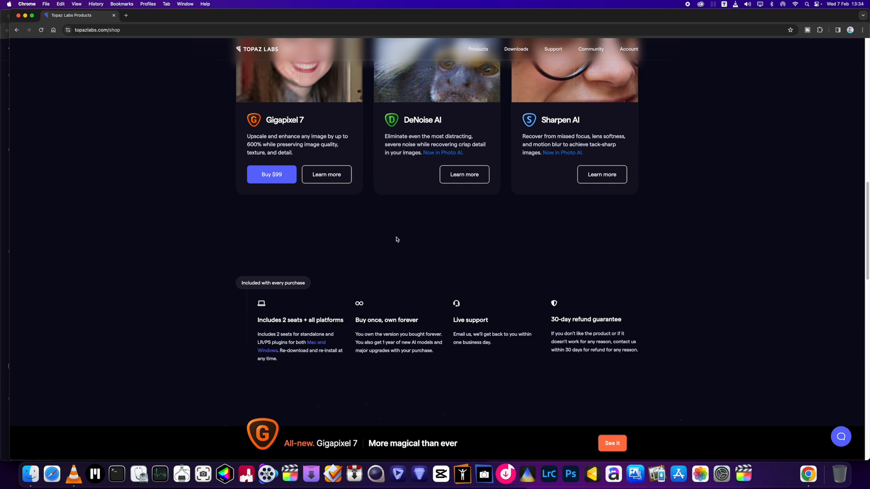
{"action": "left_click", "coordinate": [18, 15]}
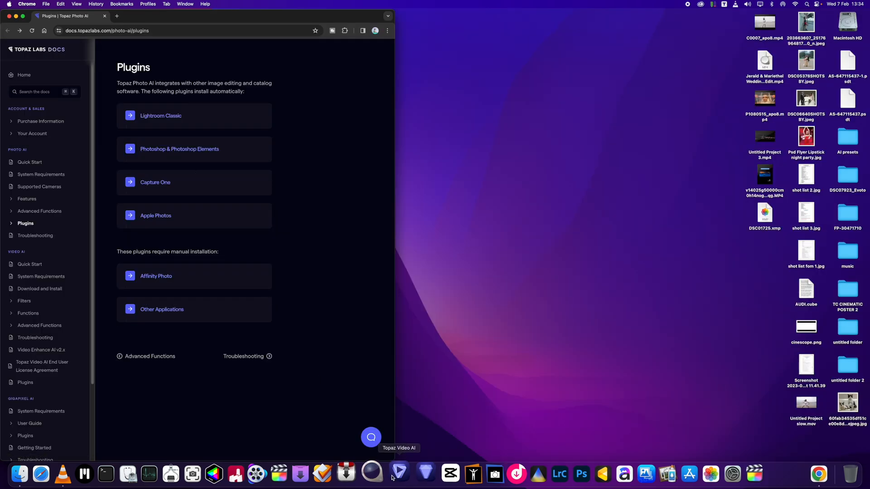
Open Topaz Photo AI, fit its window beside the desktop files, and load the JPEG portrait of the woman in the red skirt
{"action": "left_click", "coordinate": [424, 474]}
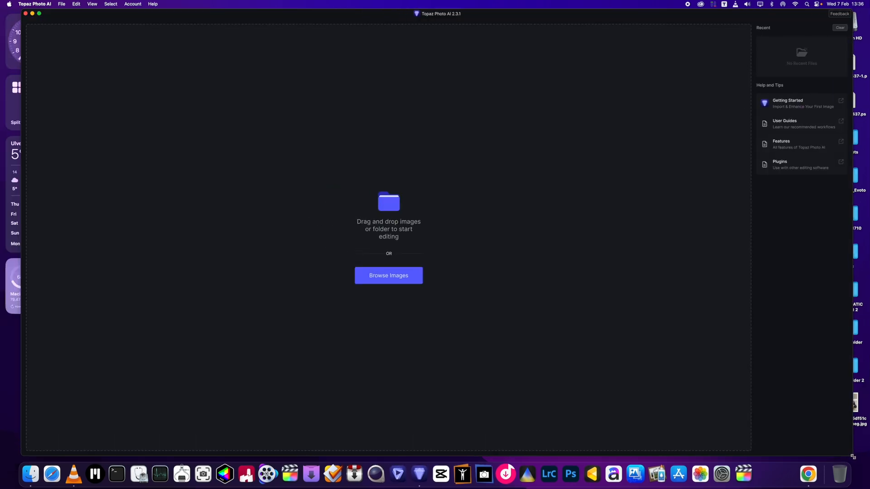
{"action": "left_click_drag", "start_coordinate": [853, 457], "coordinate": [799, 458]}
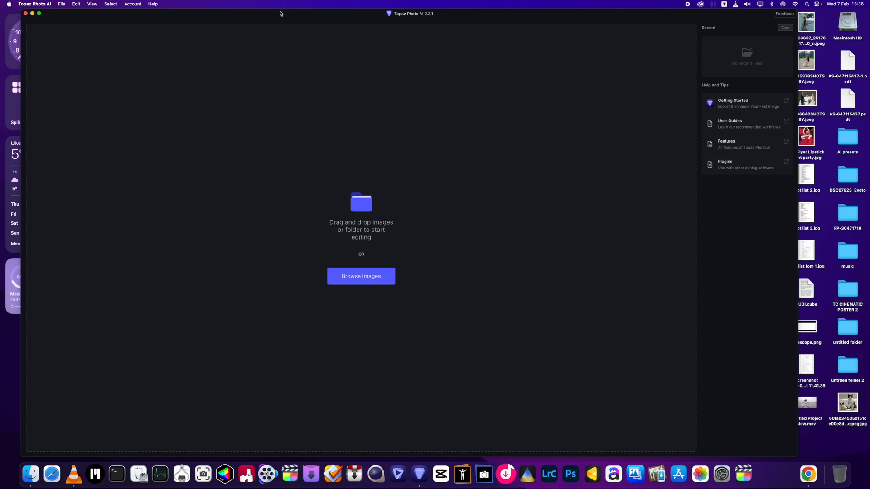
{"action": "left_click_drag", "start_coordinate": [279, 14], "coordinate": [264, 15]}
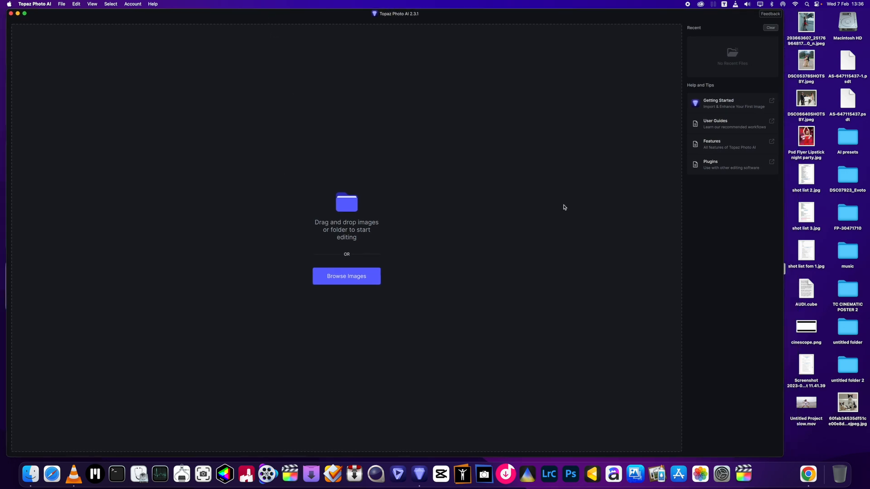
{"action": "left_click_drag", "start_coordinate": [806, 22], "coordinate": [346, 218]}
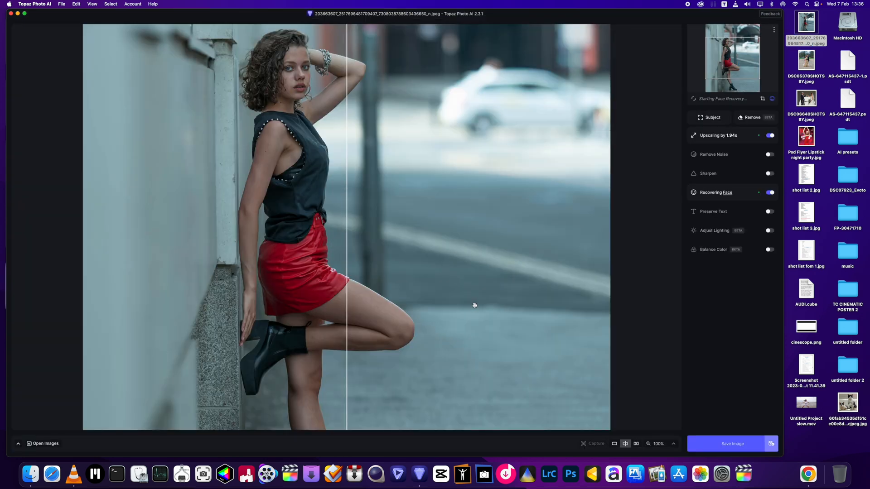
Examine the woman's face at 800% zoom with the unprocessed original covering the whole comparison view
{"action": "mouse_move", "coordinate": [723, 103]}
{"action": "mouse_move", "coordinate": [715, 120]}
{"action": "left_click_drag", "start_coordinate": [377, 135], "coordinate": [423, 237]}
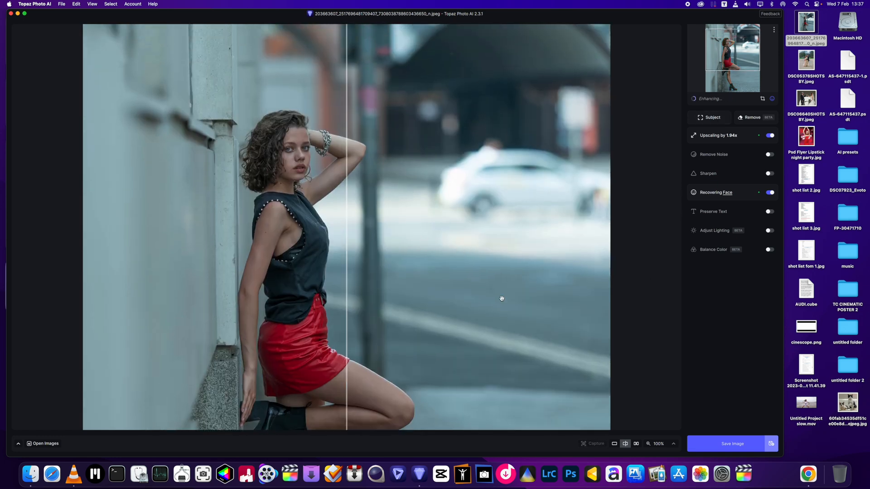
{"action": "left_click", "coordinate": [662, 444]}
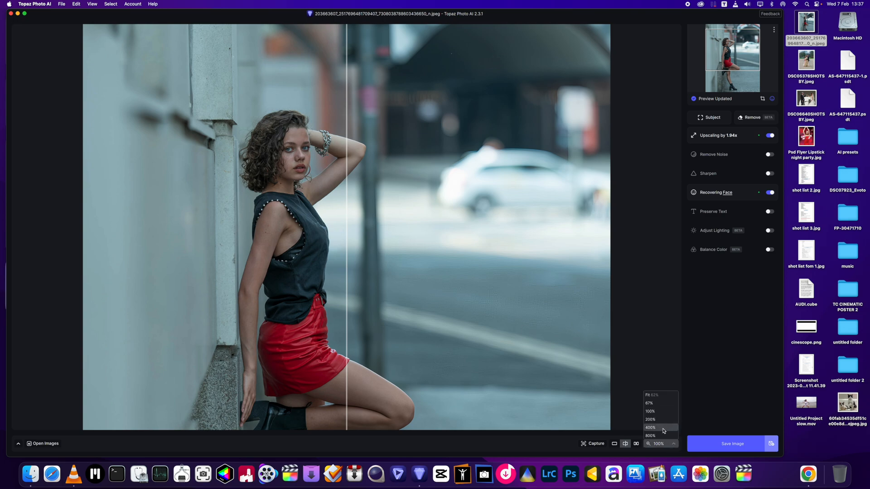
{"action": "left_click", "coordinate": [663, 436]}
{"action": "left_click_drag", "start_coordinate": [212, 121], "coordinate": [563, 445]}
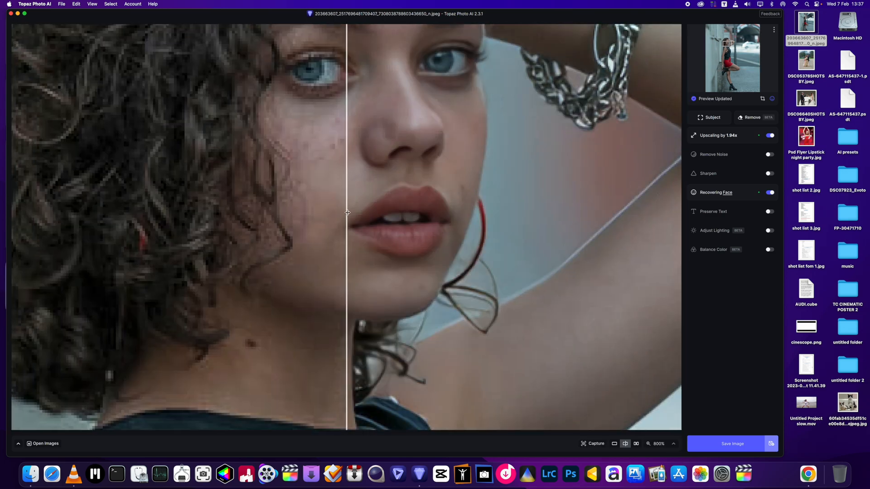
{"action": "left_click_drag", "start_coordinate": [348, 213], "coordinate": [759, 241]}
{"action": "left_click_drag", "start_coordinate": [395, 175], "coordinate": [354, 194]}
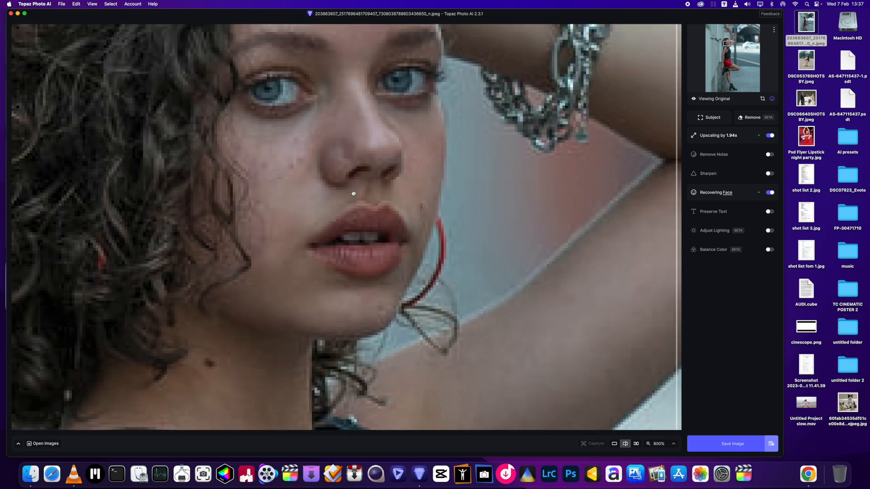
{"action": "scroll", "coordinate": [352, 195], "scroll_direction": "down", "scroll_amount": 3}
{"action": "scroll", "coordinate": [348, 198], "scroll_direction": "up", "scroll_amount": 3}
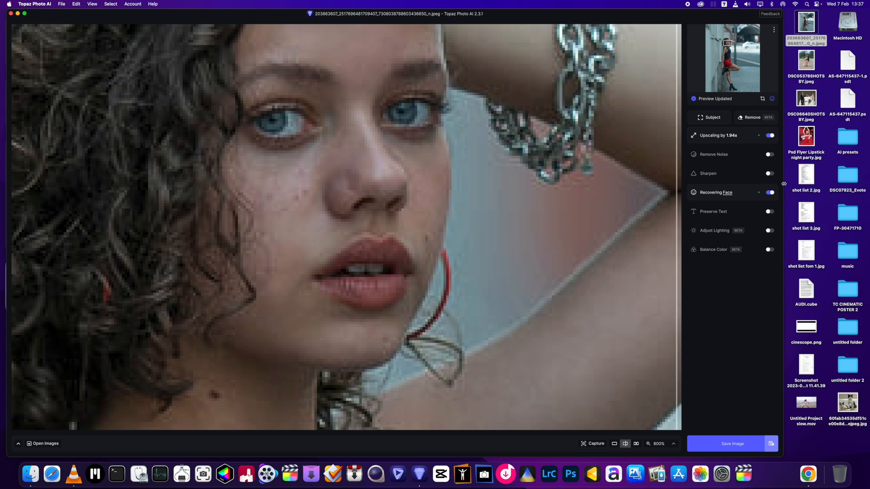
Enable subject sharpening with the Standard model, setting its strength to 20 and minor denoise to 3
{"action": "left_click", "coordinate": [770, 174]}
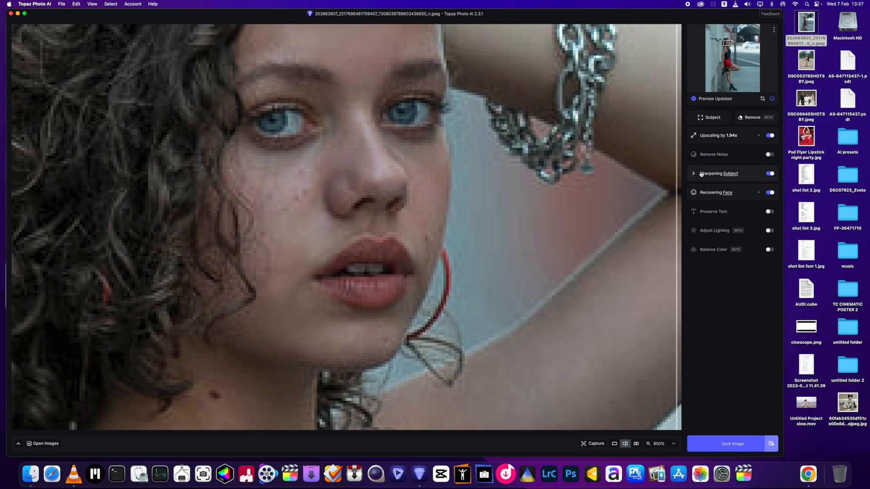
{"action": "left_click", "coordinate": [749, 174]}
{"action": "left_click_drag", "start_coordinate": [747, 253], "coordinate": [703, 253]}
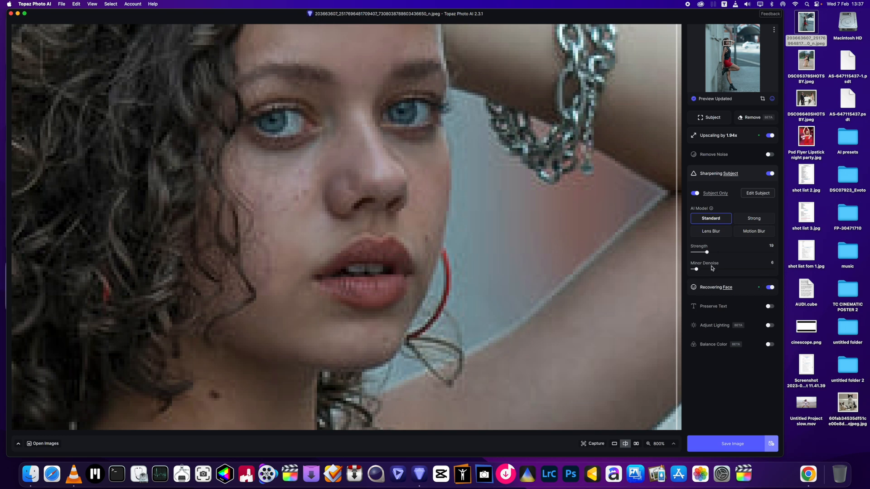
{"action": "left_click", "coordinate": [710, 256]}
{"action": "left_click", "coordinate": [698, 271]}
{"action": "left_click_drag", "start_coordinate": [698, 271], "coordinate": [694, 271]}
Set the face recovery strength to 80
{"action": "left_click", "coordinate": [693, 291]}
{"action": "left_click_drag", "start_coordinate": [757, 328], "coordinate": [753, 329]}
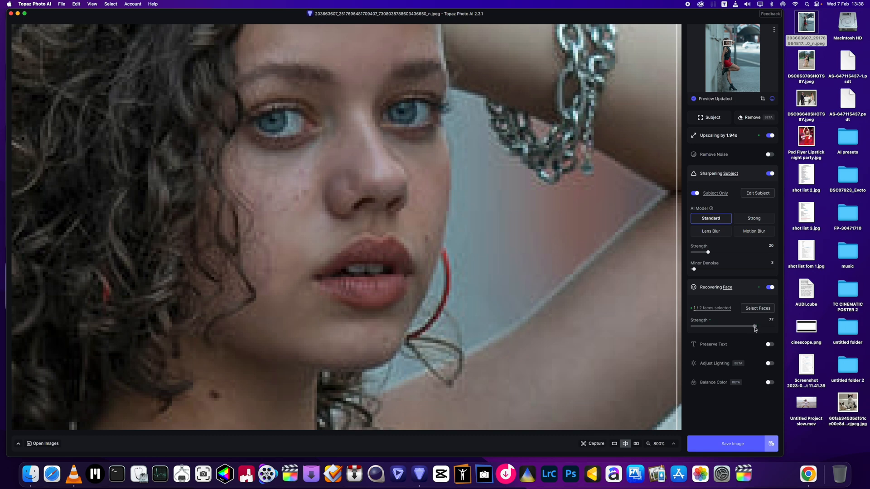
{"action": "left_click", "coordinate": [756, 328]}
Compare the original with the enhanced version across the woman's face, hair and clothing at several zoom levels
{"action": "left_click_drag", "start_coordinate": [676, 219], "coordinate": [677, 220]}
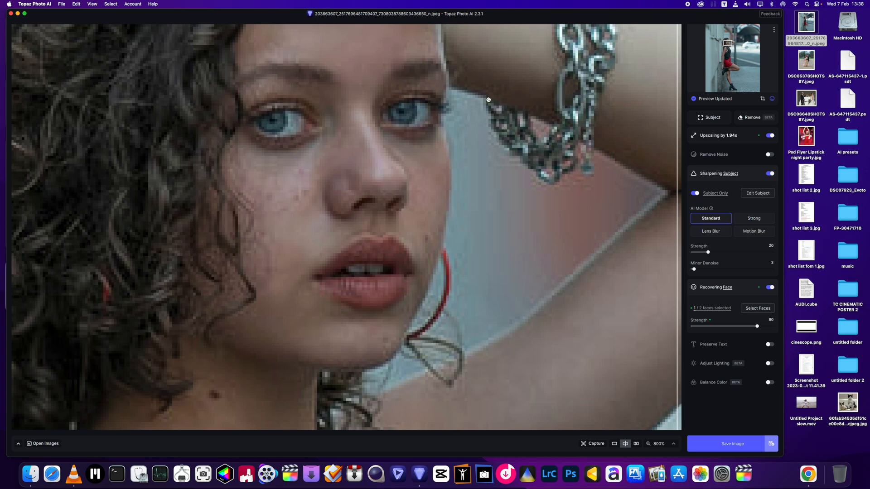
{"action": "left_click_drag", "start_coordinate": [678, 254], "coordinate": [132, 297]}
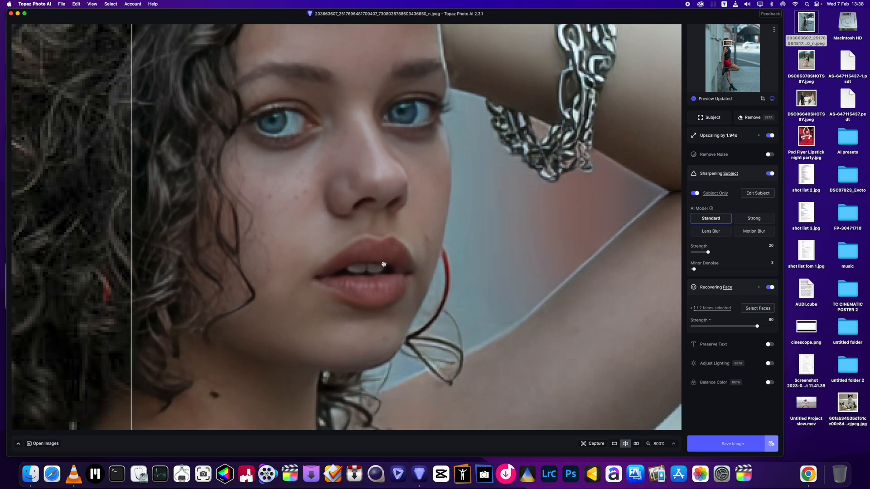
{"action": "key", "text": "super+minus"}
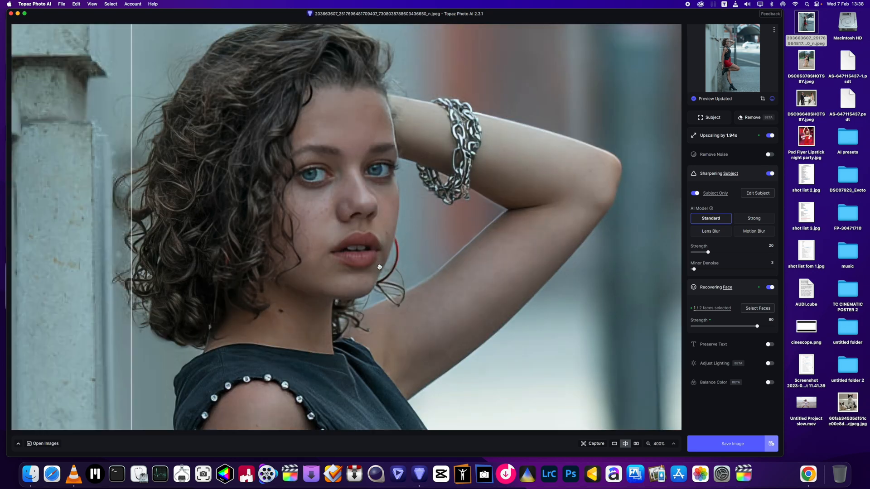
{"action": "key", "text": "super+minus"}
{"action": "key", "text": "super+minus"}
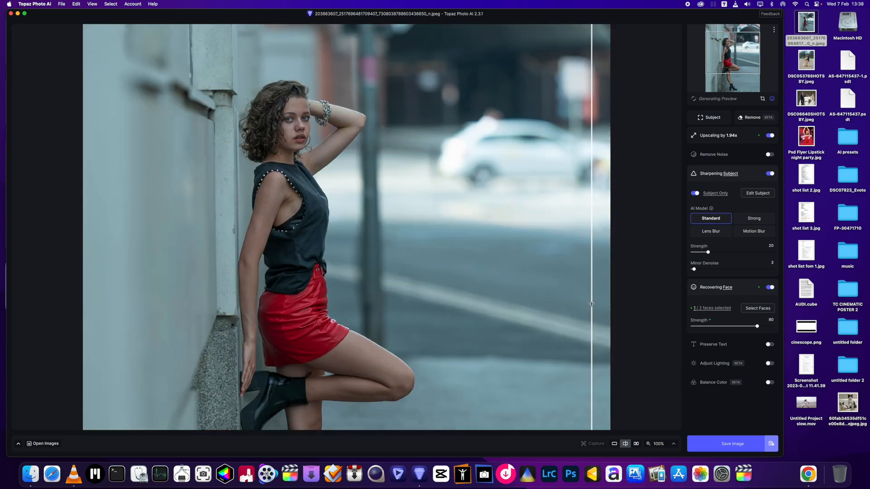
{"action": "key", "text": "super+plus"}
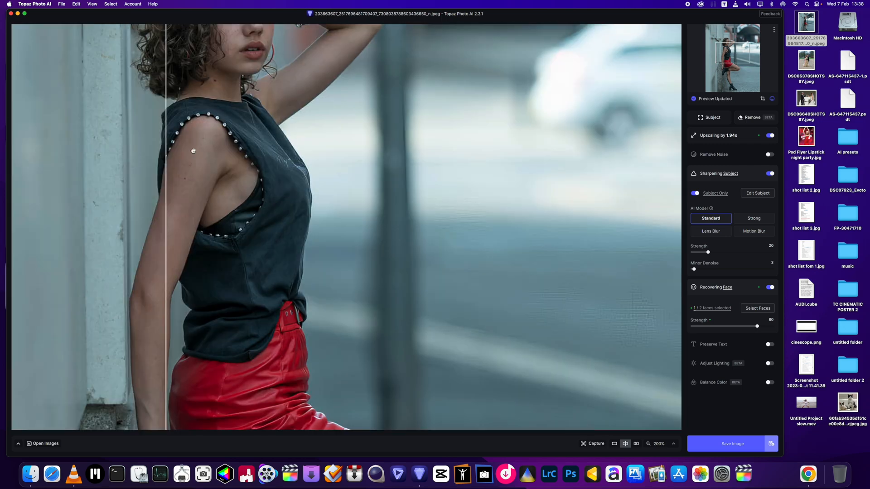
{"action": "key", "text": "super+plus"}
{"action": "left_click_drag", "start_coordinate": [163, 225], "coordinate": [568, 285]}
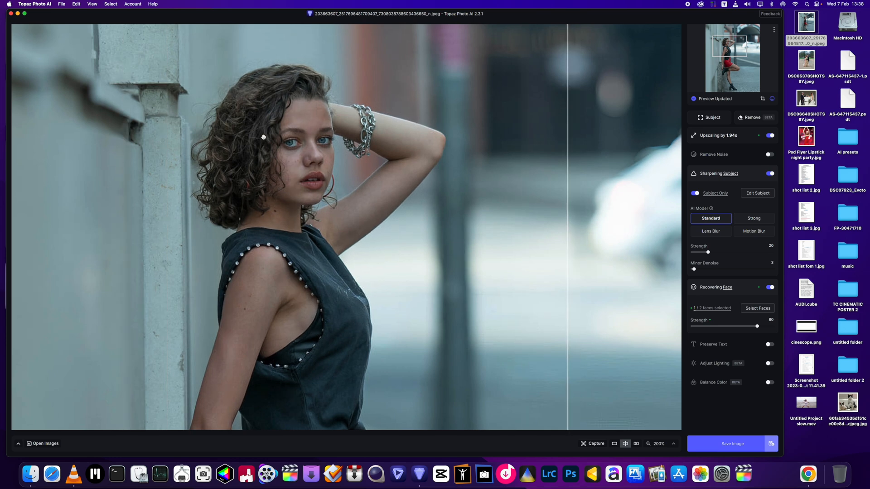
{"action": "key", "text": "super+equal"}
{"action": "left_click_drag", "start_coordinate": [245, 117], "coordinate": [312, 188]}
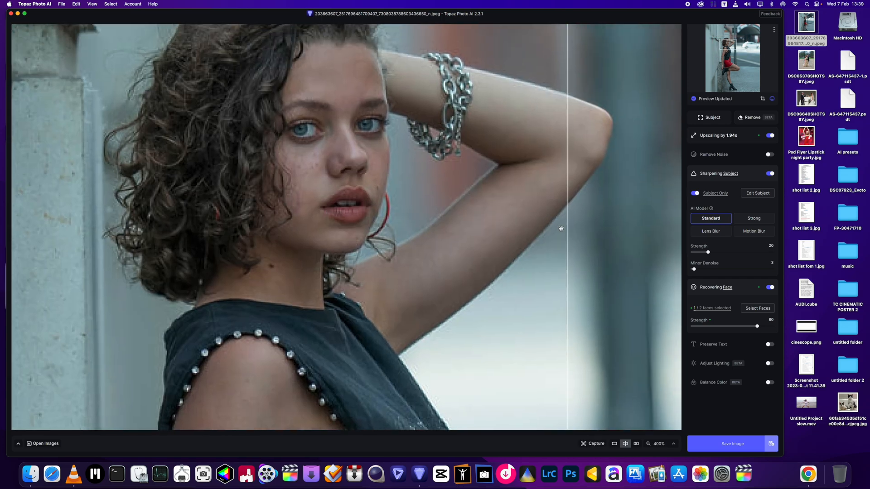
{"action": "left_click_drag", "start_coordinate": [567, 225], "coordinate": [231, 275]}
{"action": "key", "text": "super+minus"}
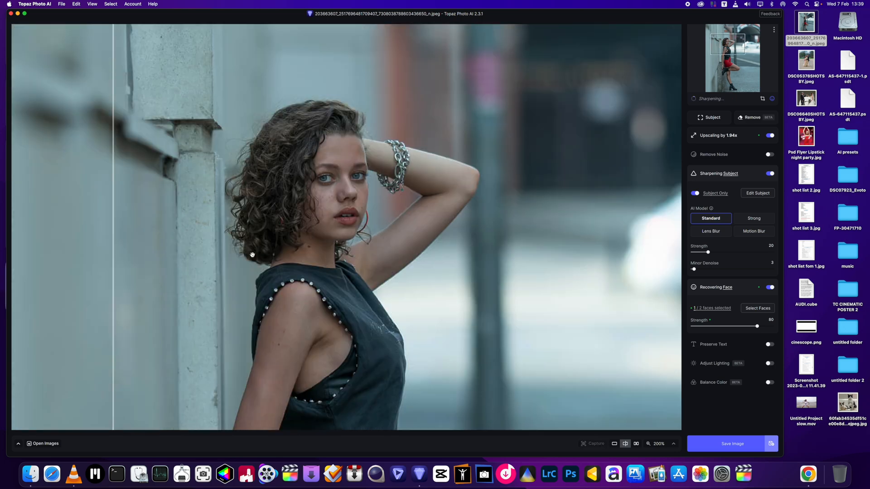
Save the enhanced portrait with the filename prefix CANVAS
{"action": "left_click", "coordinate": [62, 6]}
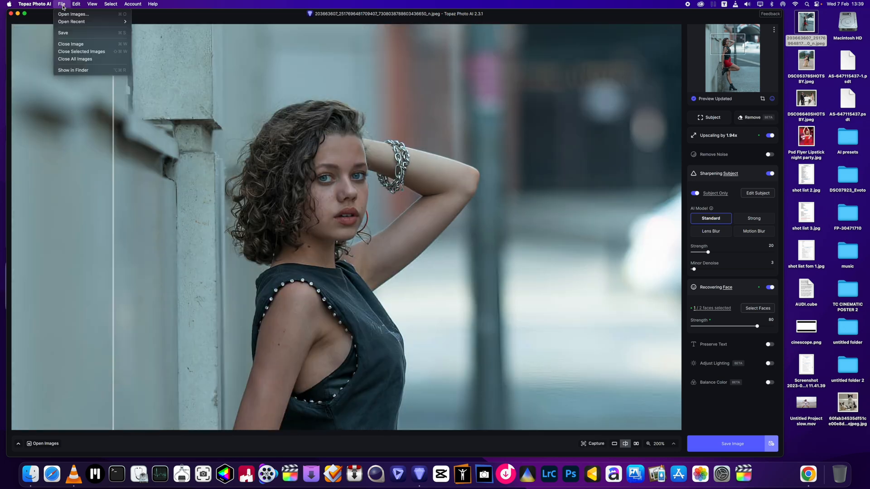
{"action": "left_click", "coordinate": [77, 33]}
{"action": "key", "text": "Caps_Lock"}
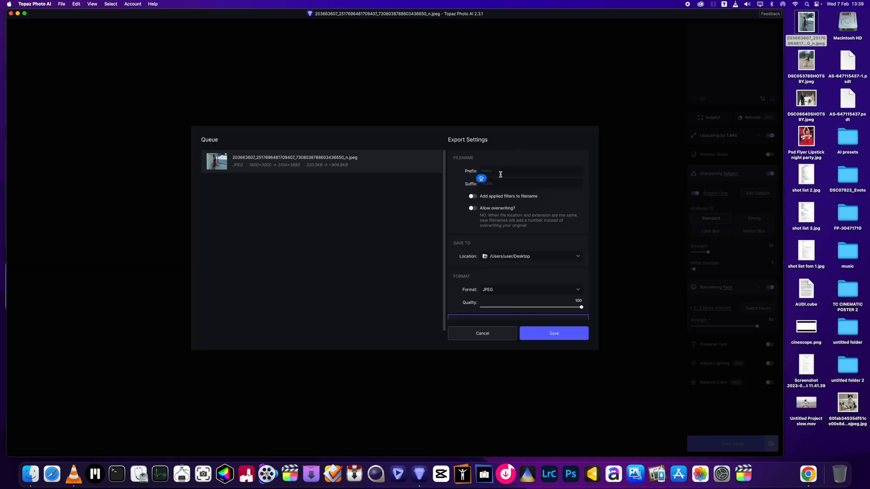
{"action": "type", "text": "CANVAS"}
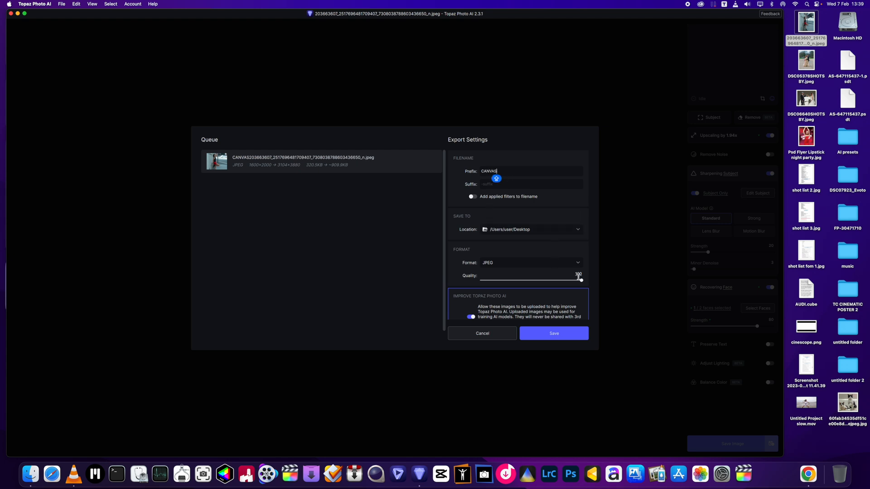
{"action": "scroll", "coordinate": [549, 297], "scroll_direction": "down", "scroll_amount": 2}
{"action": "left_click", "coordinate": [553, 334]}
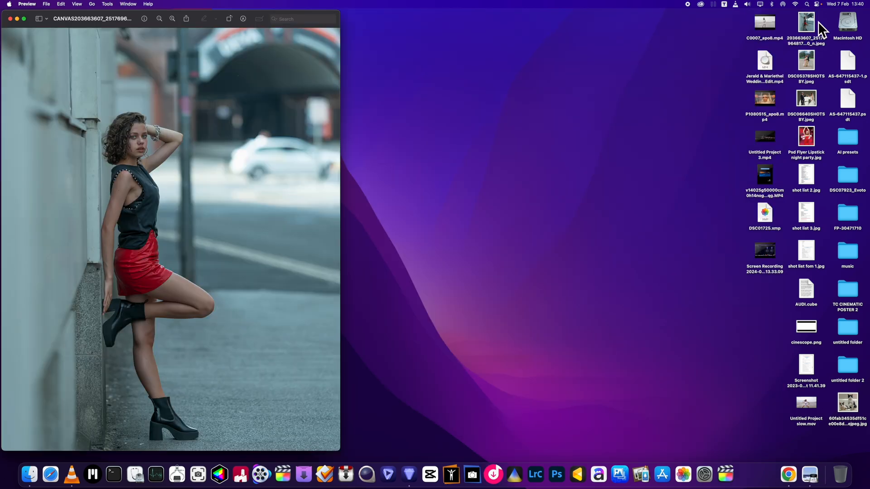
Open the original desktop portrait in Preview and place it beside the exported CANVAS photo in a wider window
{"action": "left_click", "coordinate": [811, 25]}
{"action": "double_click", "coordinate": [810, 25]}
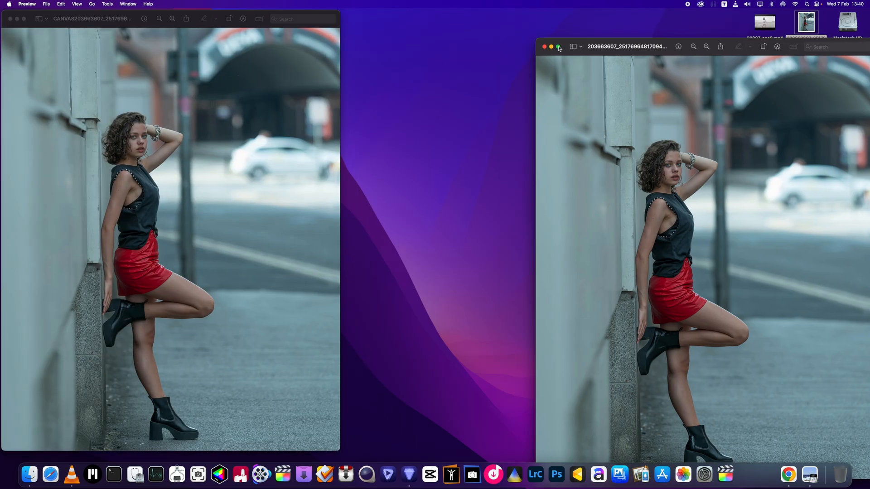
{"action": "left_click_drag", "start_coordinate": [559, 48], "coordinate": [360, 20]}
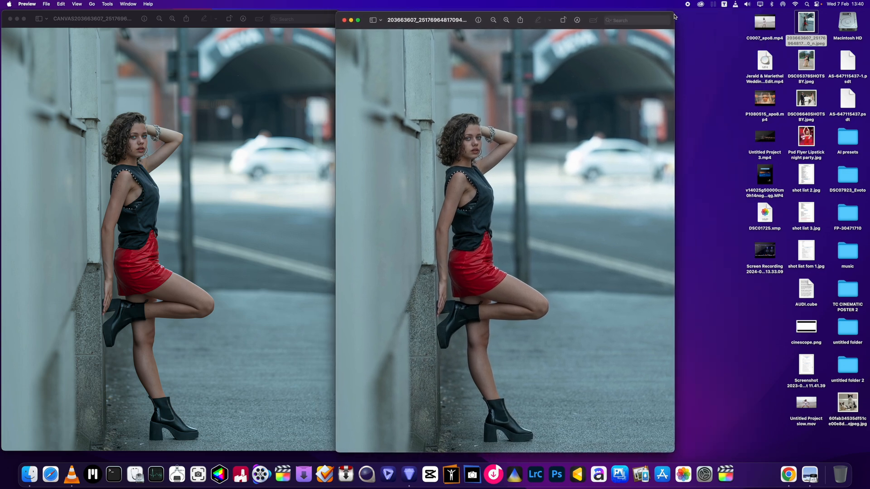
{"action": "left_click_drag", "start_coordinate": [675, 17], "coordinate": [792, 18]}
Magnify the original portrait in Preview and centre the view on the woman's face and bracelet
{"action": "left_click", "coordinate": [580, 18]}
{"action": "left_click", "coordinate": [580, 19]}
{"action": "left_click", "coordinate": [579, 19]}
{"action": "left_click", "coordinate": [580, 19]}
{"action": "scroll", "coordinate": [569, 71], "scroll_direction": "up", "scroll_amount": 10}
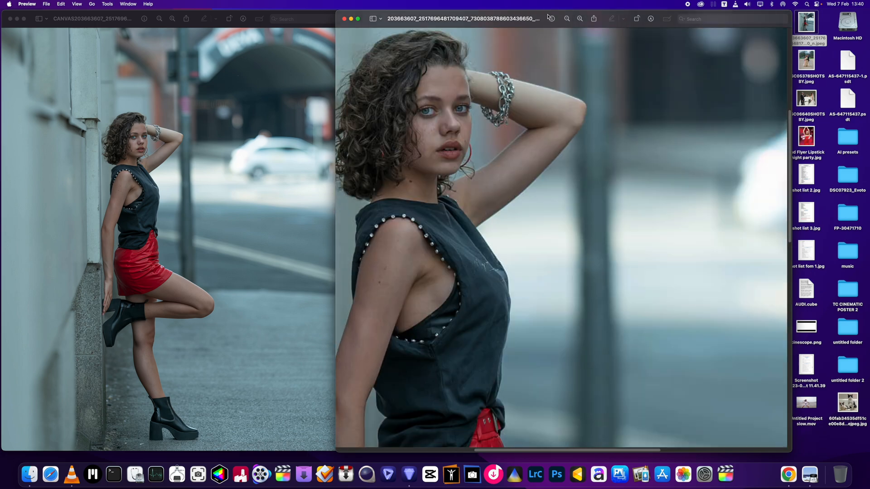
{"action": "left_click", "coordinate": [579, 19]}
{"action": "left_click", "coordinate": [579, 18]}
{"action": "scroll", "coordinate": [543, 39], "scroll_direction": "up", "scroll_amount": 4}
{"action": "scroll", "coordinate": [544, 38], "scroll_direction": "left", "scroll_amount": 6}
Magnify the exported CANVAS photo in Preview and frame the woman's face and bracelet to match the original beside it
{"action": "left_click", "coordinate": [130, 154]}
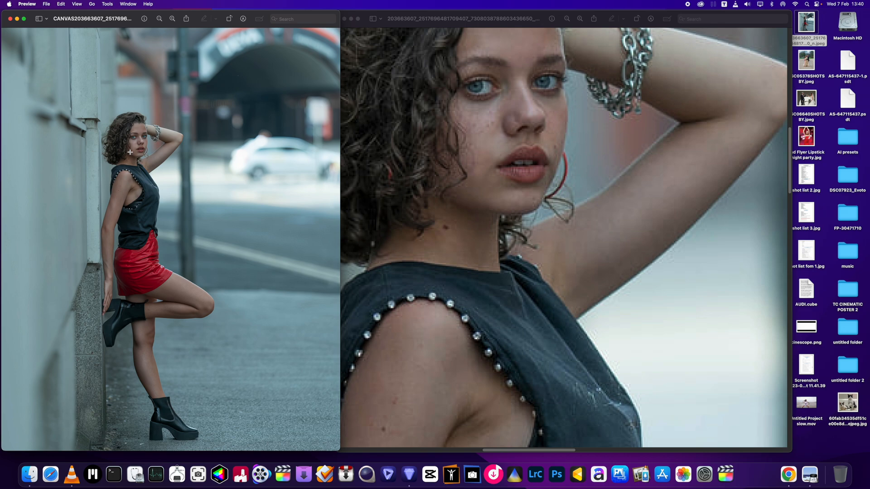
{"action": "left_click", "coordinate": [172, 22]}
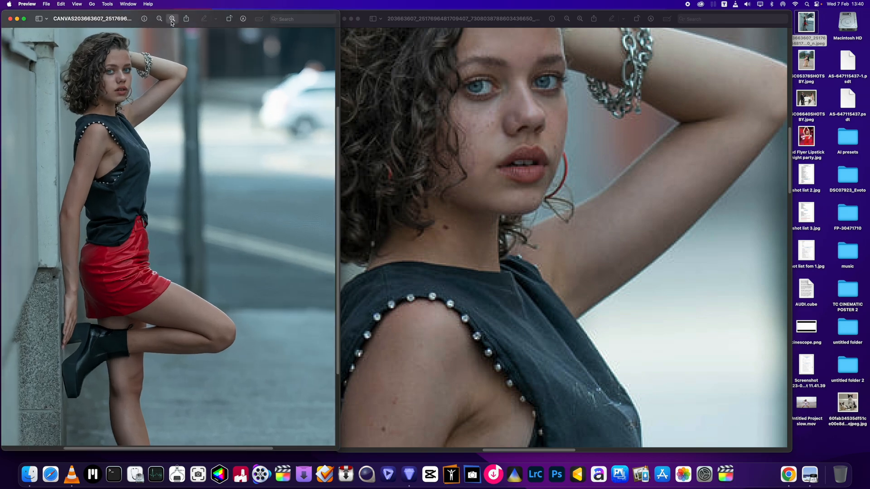
{"action": "left_click", "coordinate": [172, 19]}
{"action": "scroll", "coordinate": [126, 132], "scroll_direction": "up", "scroll_amount": 5}
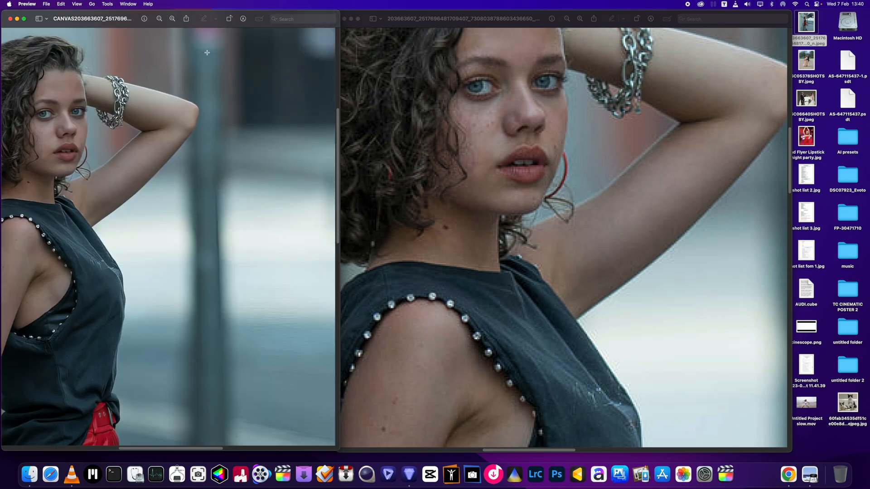
{"action": "left_click", "coordinate": [174, 21]}
{"action": "scroll", "coordinate": [165, 131], "scroll_direction": "left", "scroll_amount": 6}
{"action": "scroll", "coordinate": [166, 130], "scroll_direction": "up", "scroll_amount": 3}
{"action": "scroll", "coordinate": [166, 130], "scroll_direction": "up", "scroll_amount": 3}
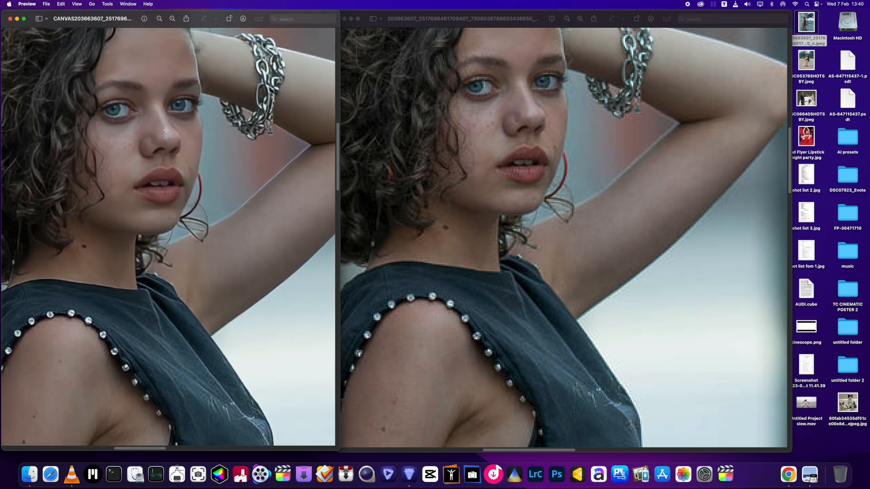
Compare the face, hair and bracelet in both photos, reducing the CANVAS photo's magnification one level to view the whole head
{"action": "scroll", "coordinate": [172, 141], "scroll_direction": "down", "scroll_amount": 3}
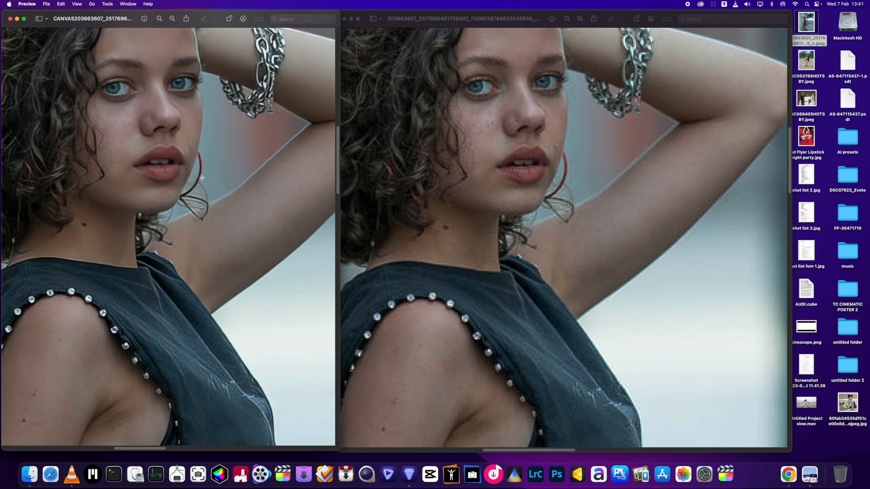
{"action": "scroll", "coordinate": [435, 201], "scroll_direction": "down", "scroll_amount": 2}
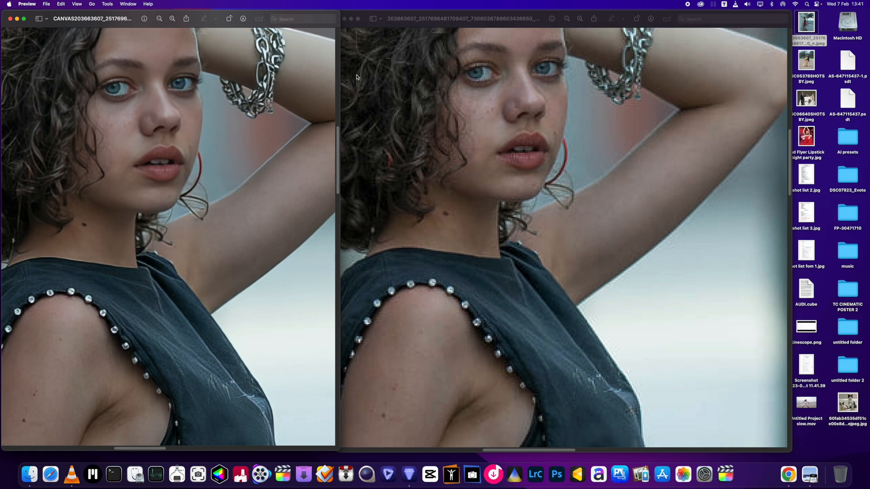
{"action": "scroll", "coordinate": [357, 78], "scroll_direction": "up", "scroll_amount": 5}
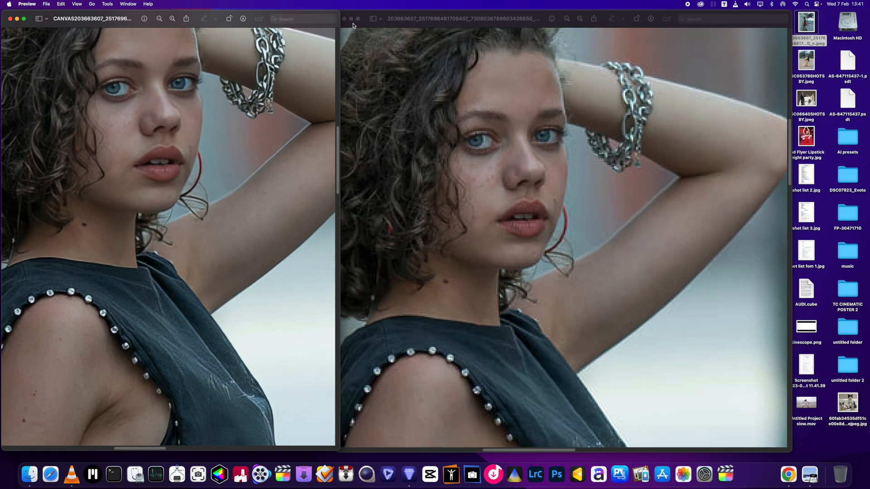
{"action": "scroll", "coordinate": [173, 85], "scroll_direction": "up", "scroll_amount": 2}
{"action": "left_click", "coordinate": [161, 19]}
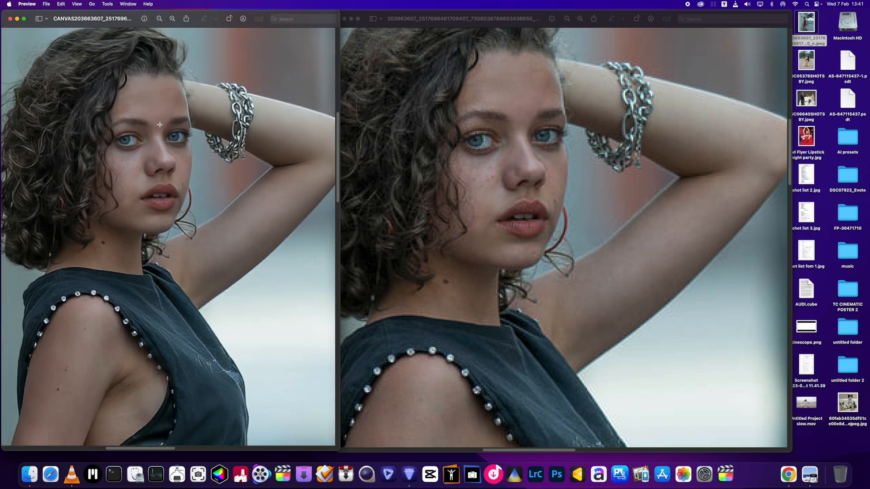
{"action": "scroll", "coordinate": [160, 124], "scroll_direction": "down", "scroll_amount": 3}
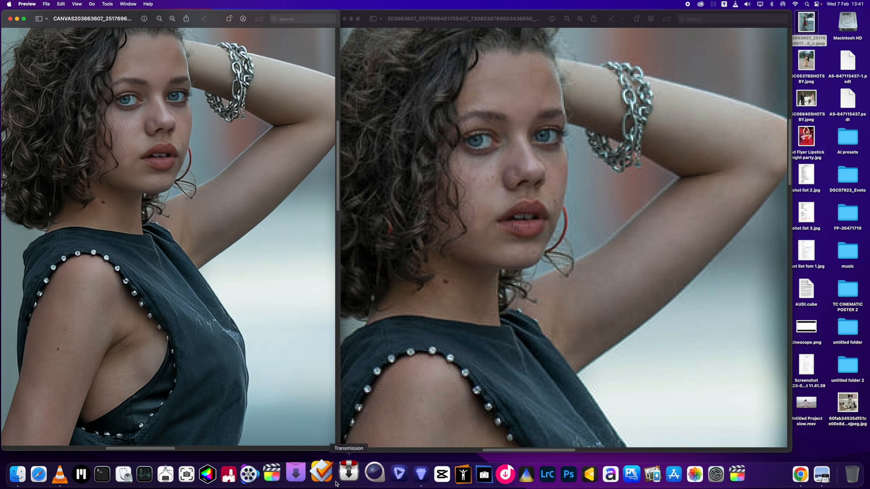
Switch back to Topaz Photo AI, where the portrait's export queue is open
{"action": "left_click", "coordinate": [409, 474]}
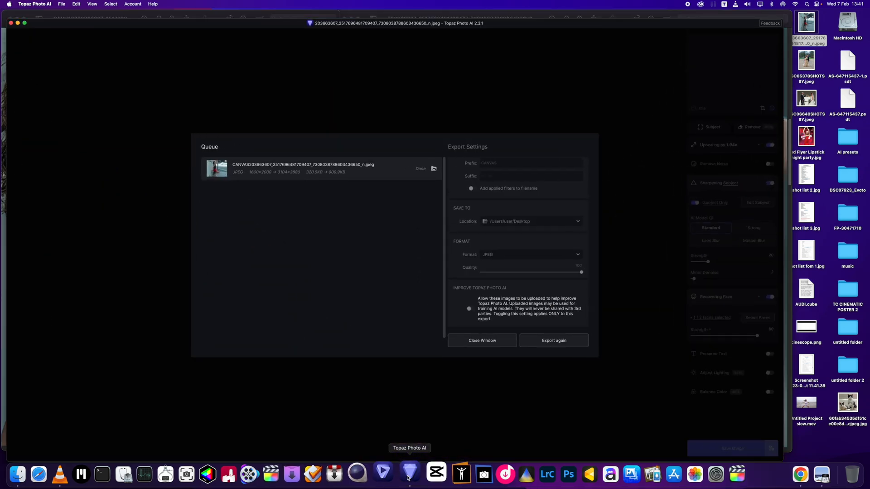